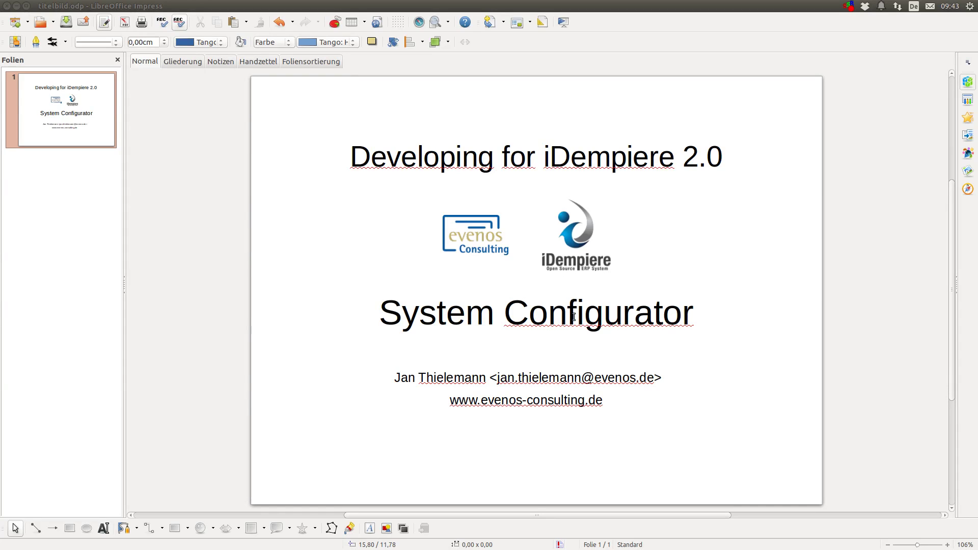
Step: Switch from the LibreOffice Impress title slide to the Chrome window running iDempiere
key("alt+Tab")
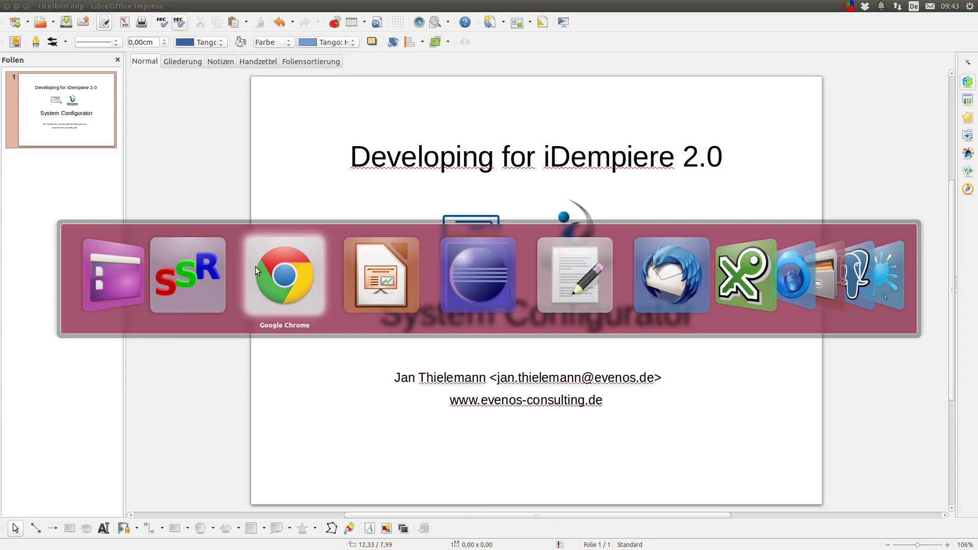
key("Escape")
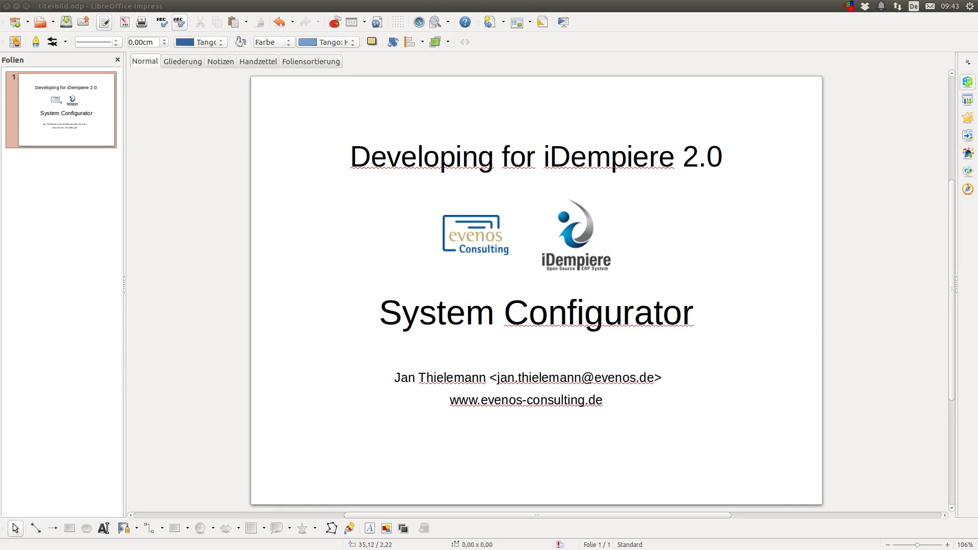
key("alt+Tab")
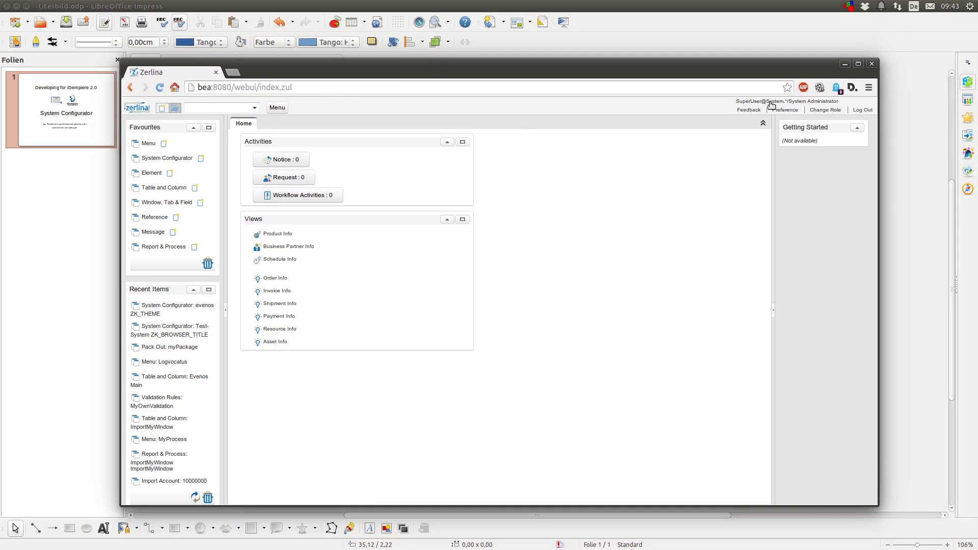
Step: Open System Configurator from Favourites, load all records, and show them in grid view
left_click(164, 158)
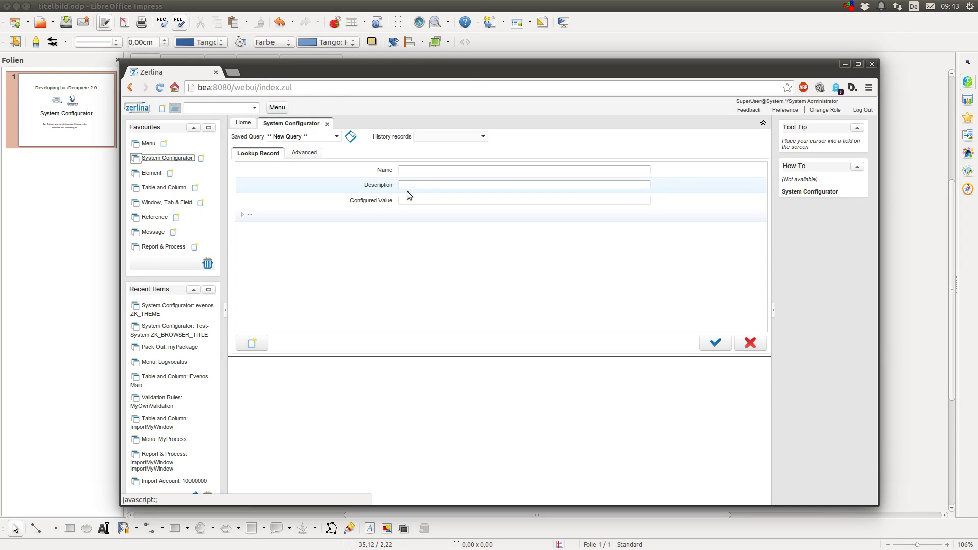
left_click(713, 343)
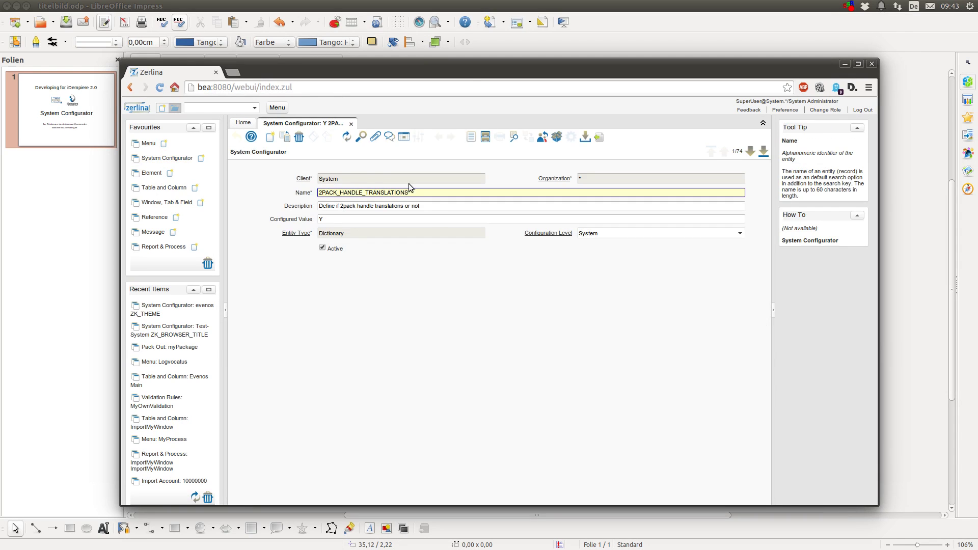
left_click(404, 138)
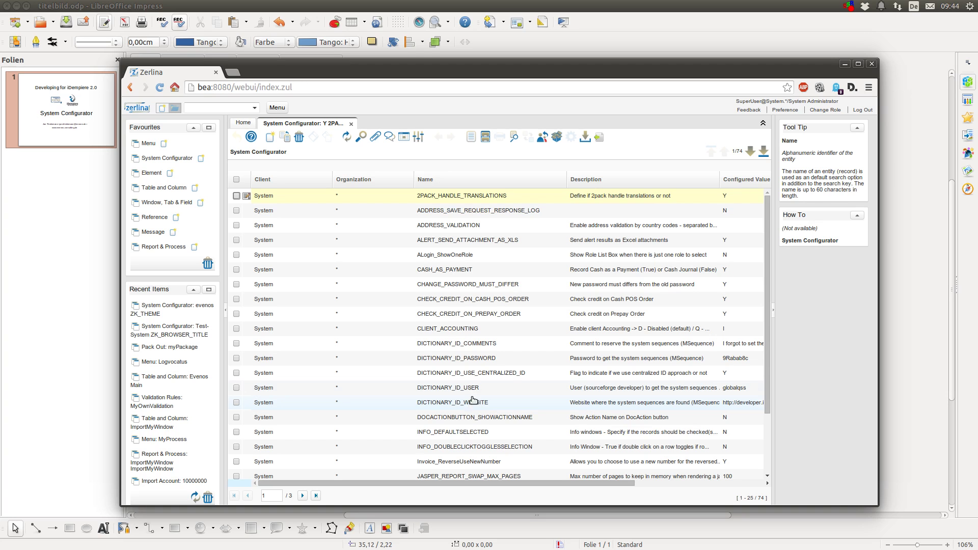
Step: Browse the configuration records on page two (26–50), then return to the Home dashboard
scroll(484, 388, "down", 2)
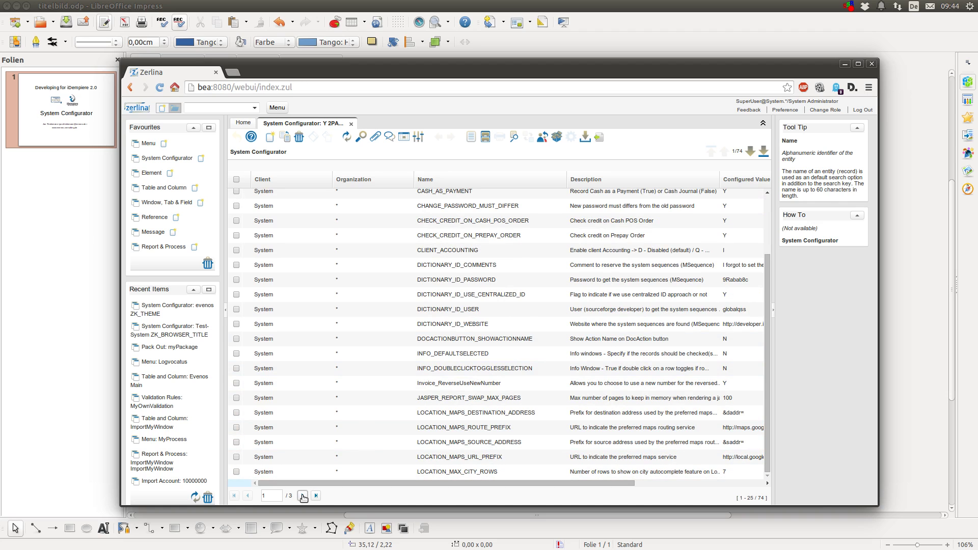
left_click(303, 496)
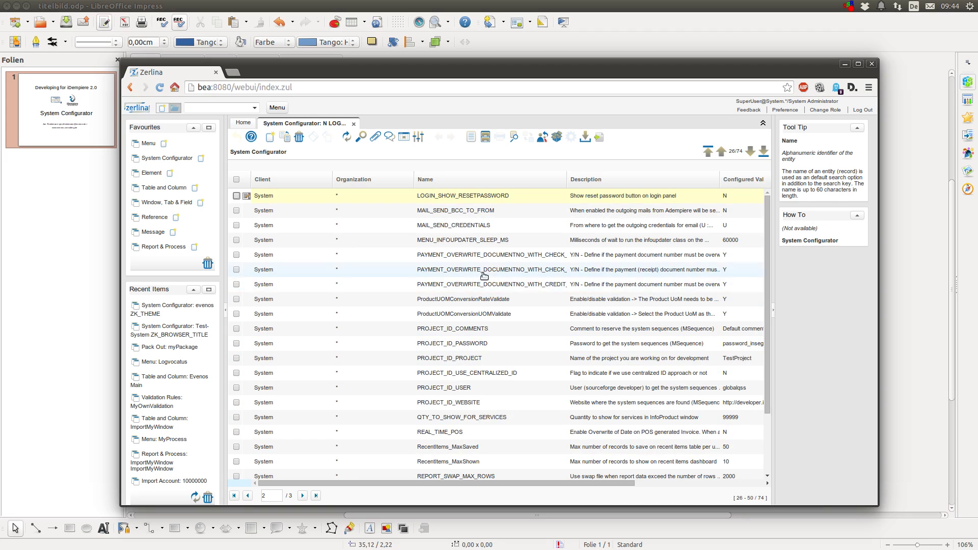
scroll(529, 308, "down", 3)
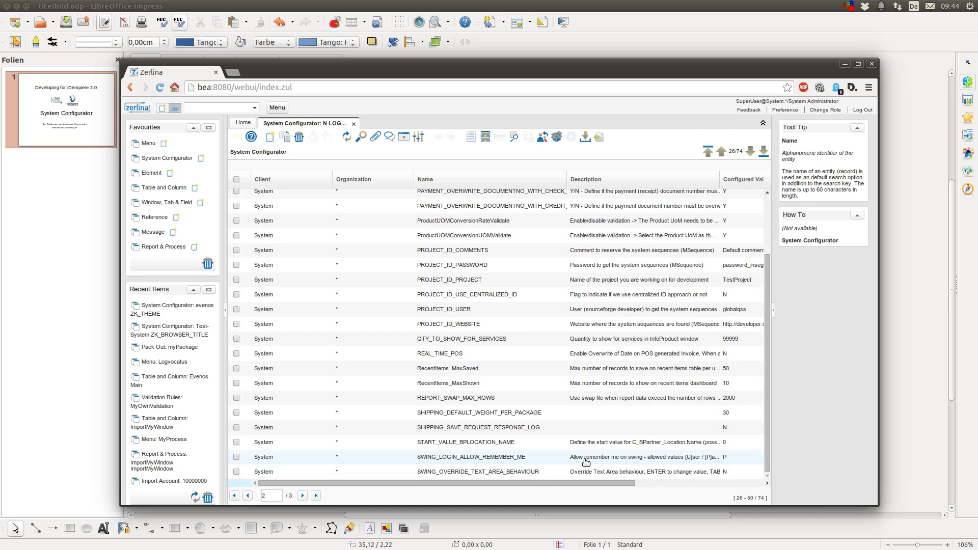
scroll(544, 424, "up", 3)
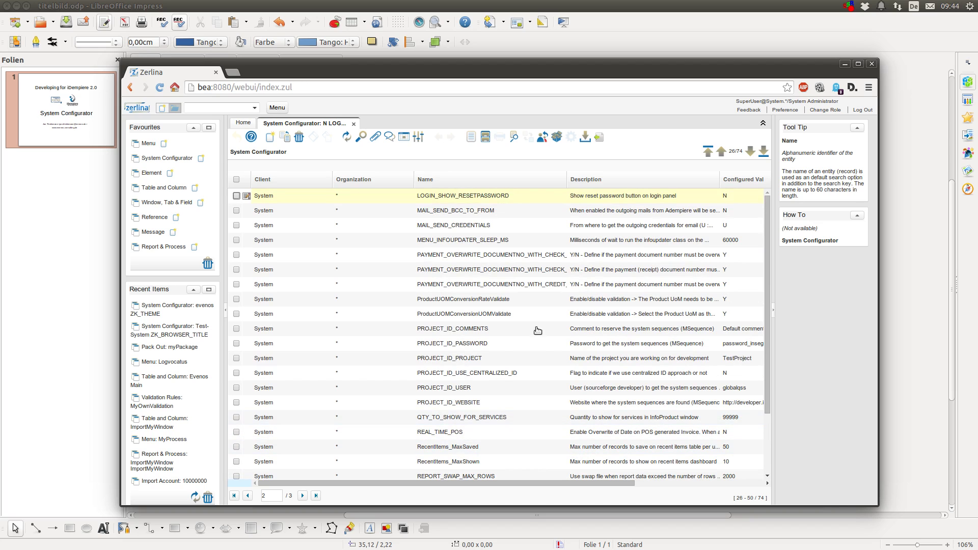
left_click(243, 123)
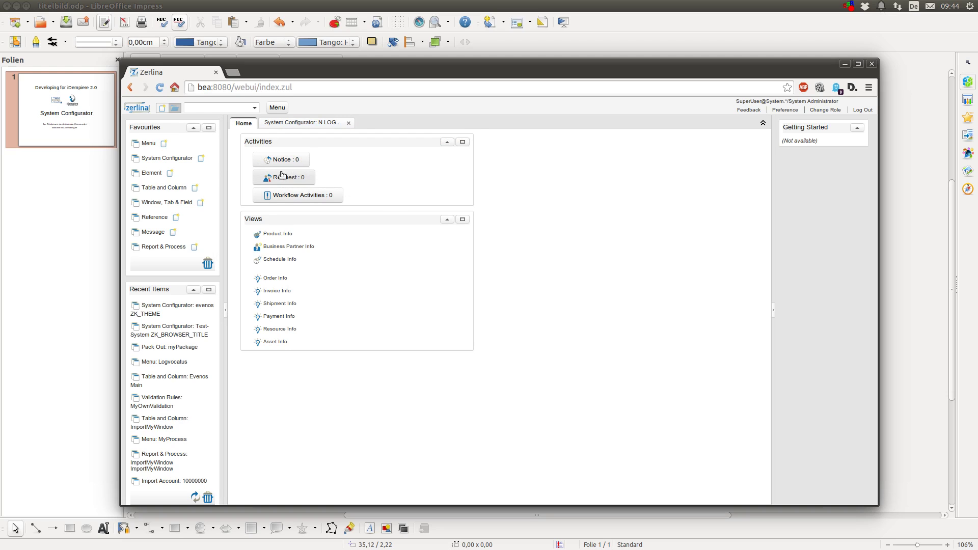
Step: Go back to System Configurator, show the last page (51–74), and select the ZK_THEME record
left_click(320, 124)
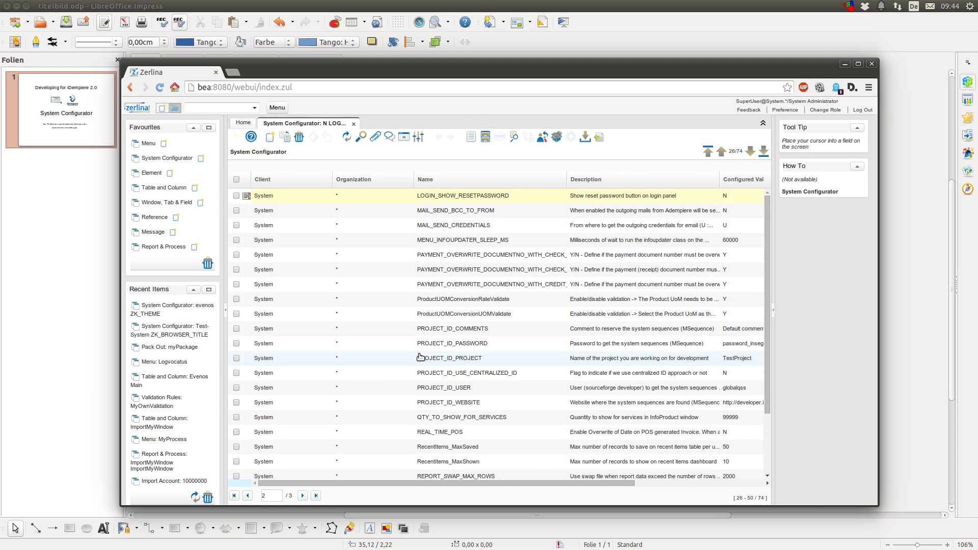
scroll(425, 356, "down", 3)
left_click(316, 496)
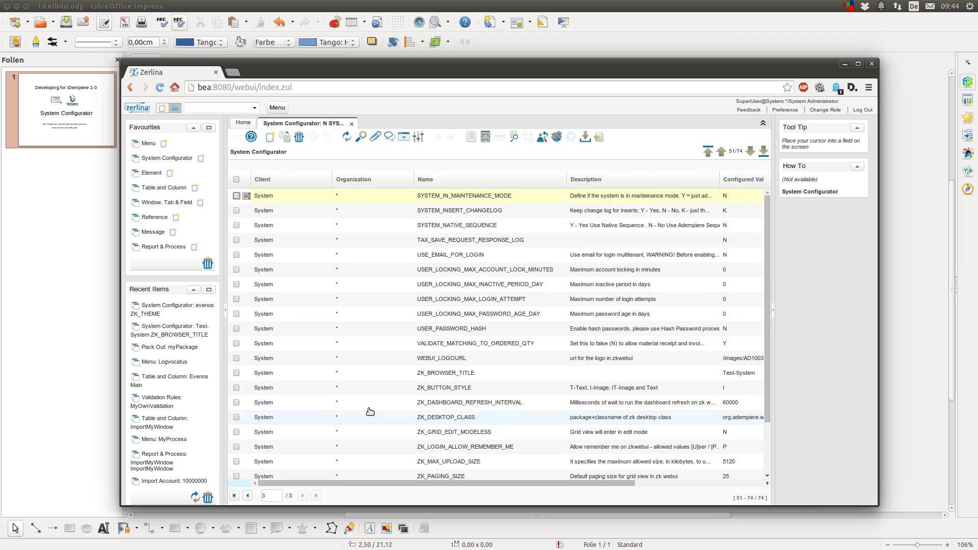
left_click(461, 408)
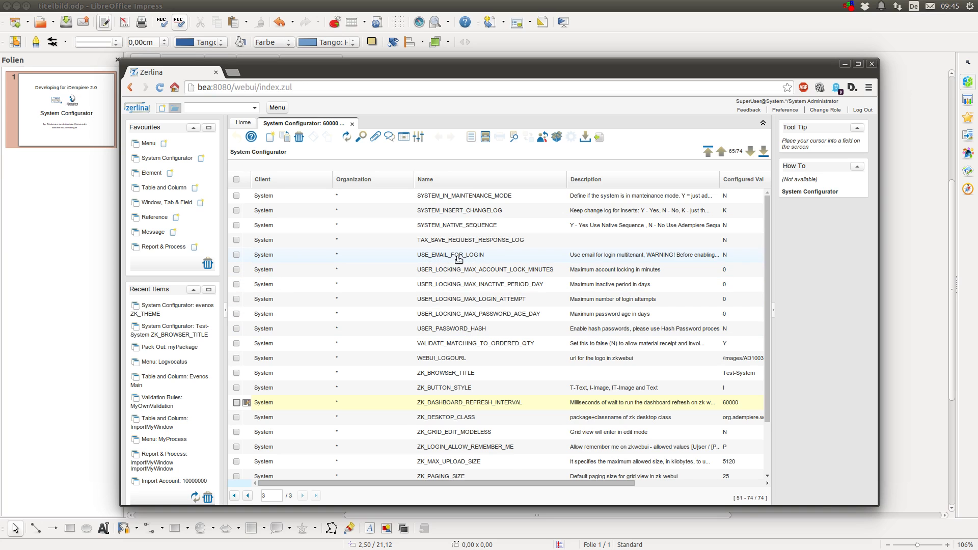
scroll(491, 262, "down", 3)
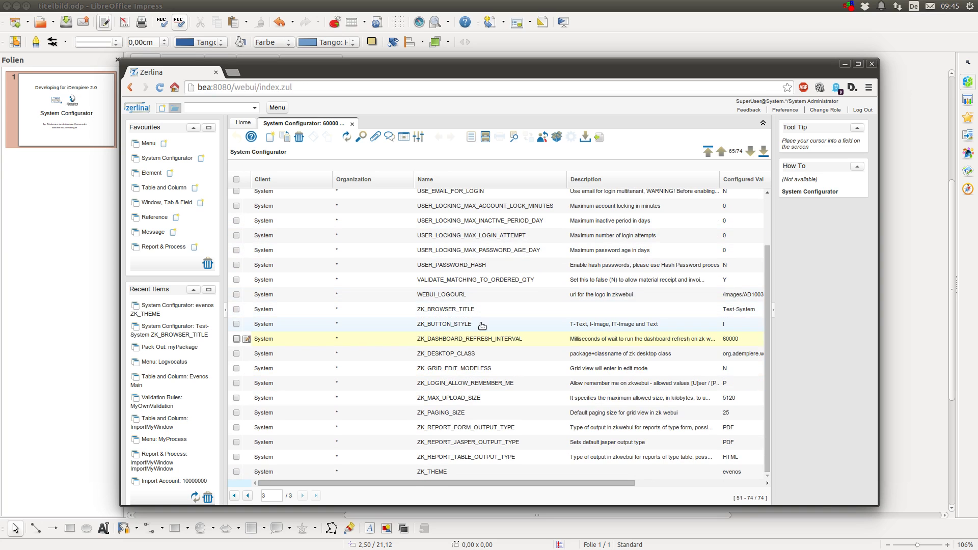
left_click(436, 472)
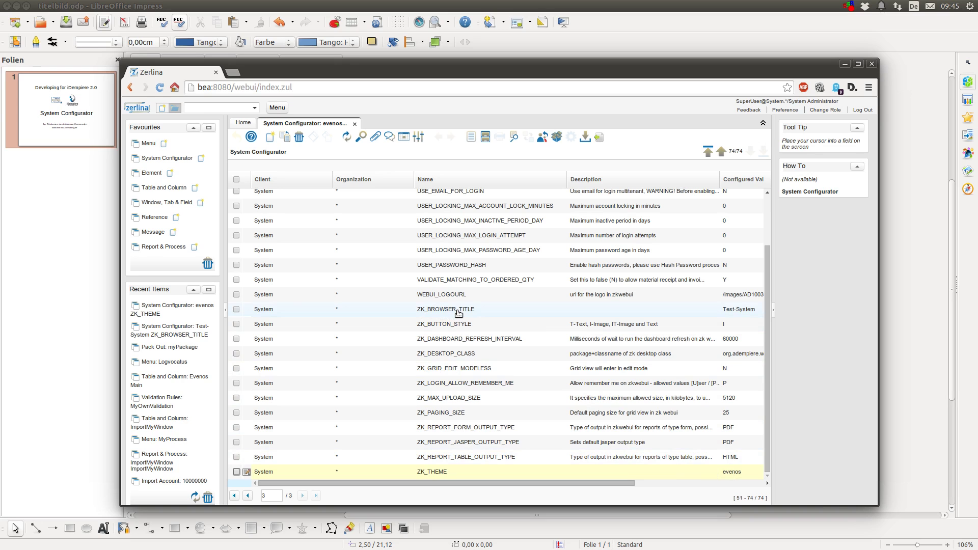
left_click_drag(471, 483, 492, 484)
left_click_drag(594, 483, 619, 484)
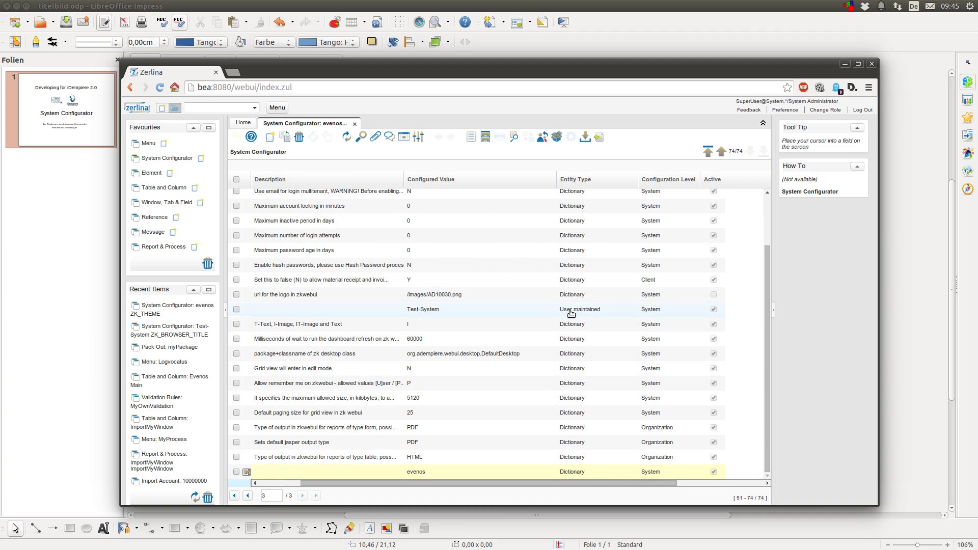
left_click_drag(586, 484, 532, 484)
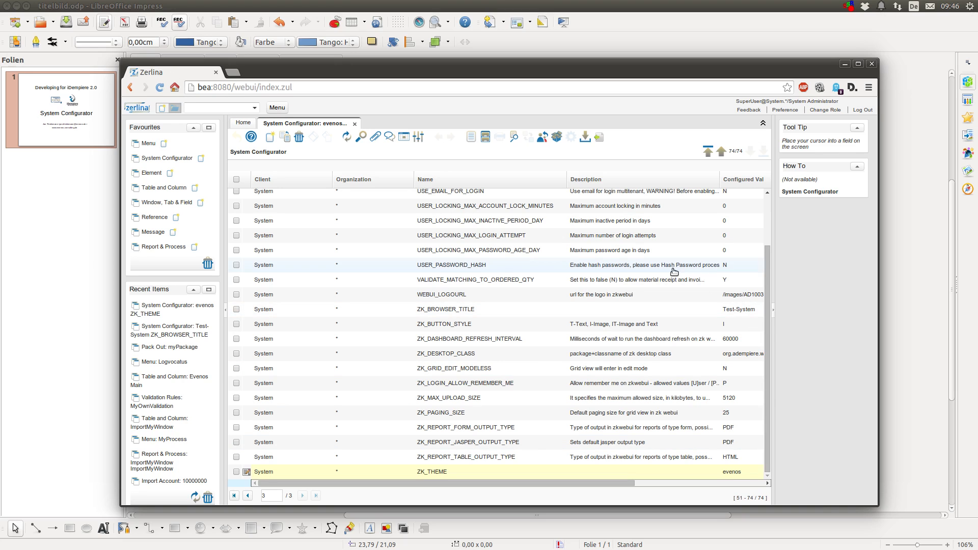
Step: Create and save a new record MyOwnKey with a description and configured value AVALUE
left_click(404, 137)
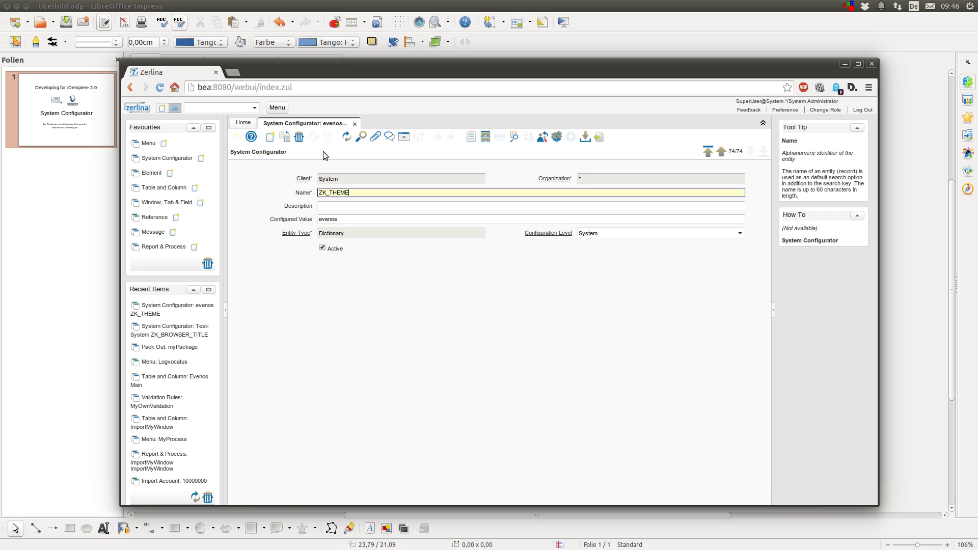
left_click(270, 137)
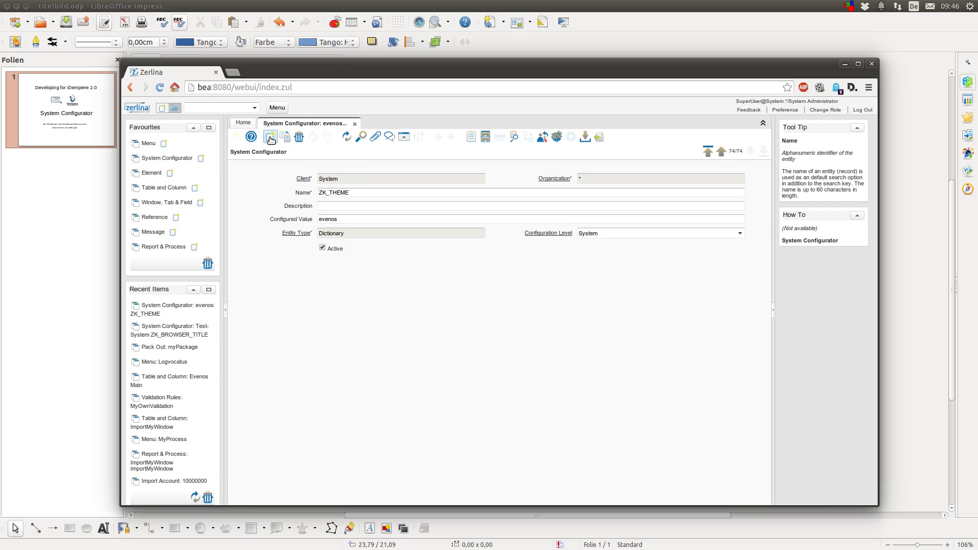
left_click(333, 192)
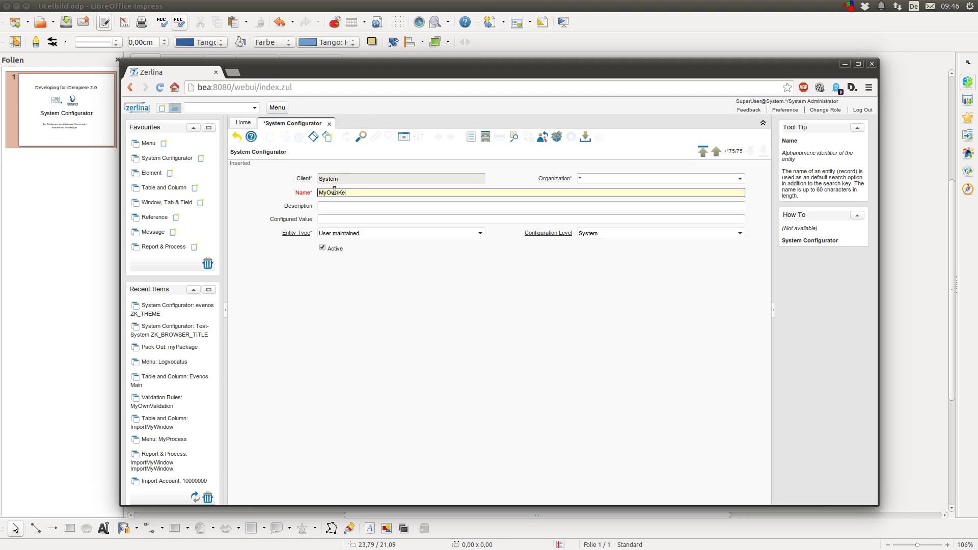
key("Tab")
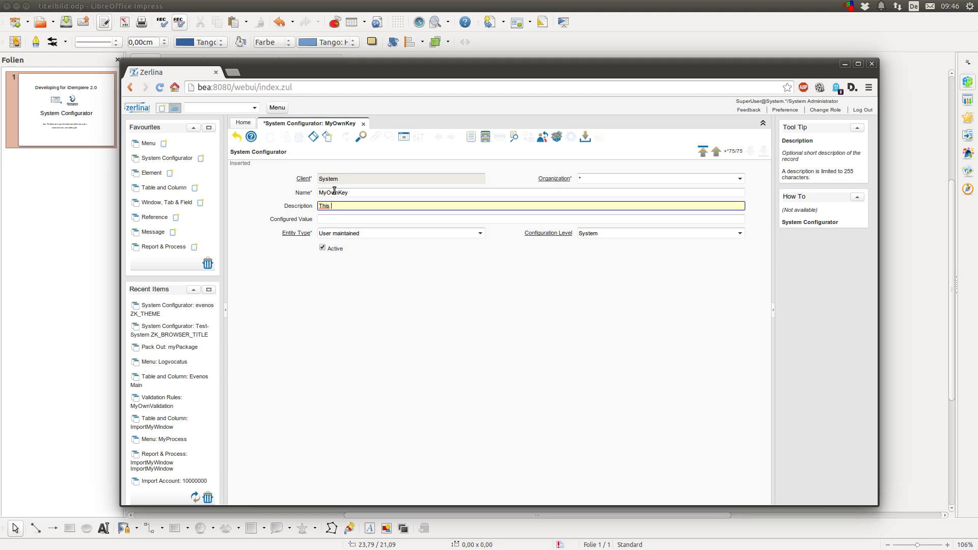
type("This is my own key in the system")
type("configurator")
key("Tab")
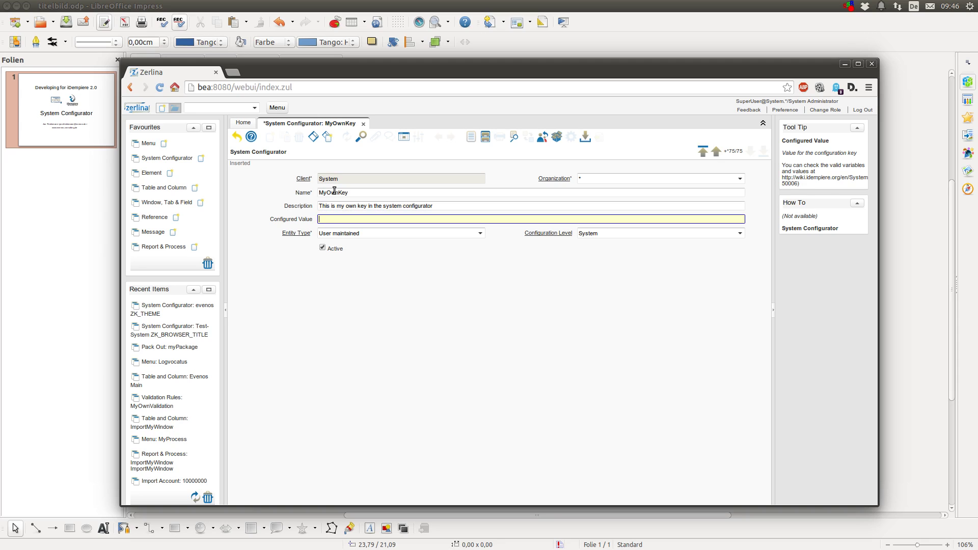
type("AValLUIE")
left_click(309, 138)
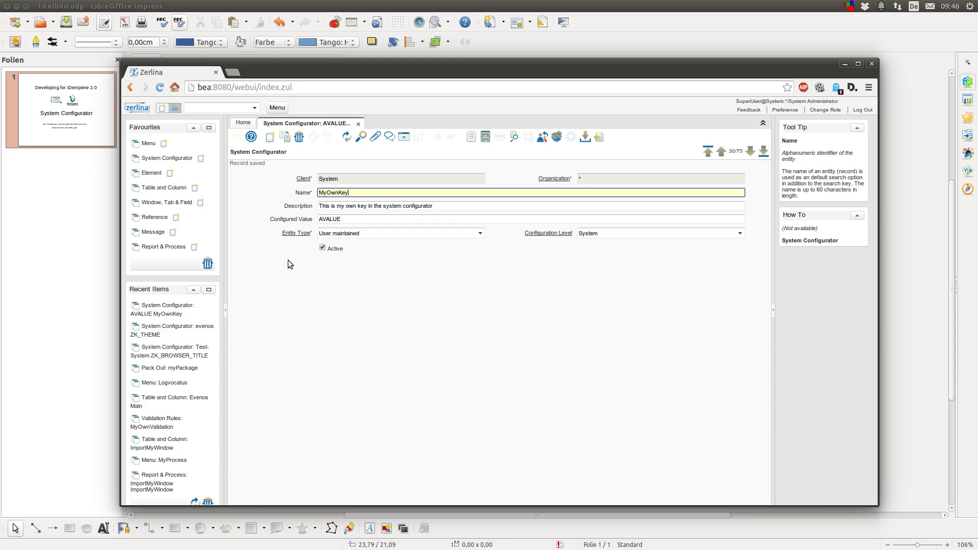
key("alt+Tab")
Step: In beforeSave, add the line MSysConfig aconfig = MSysConfig.getValue(name, defaultValue) using content assist
left_click(481, 270)
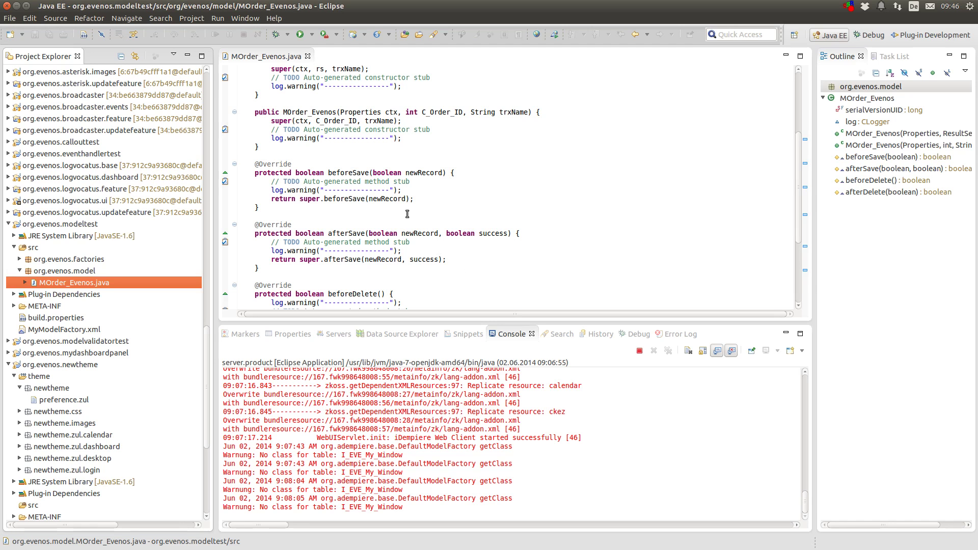
left_click(428, 190)
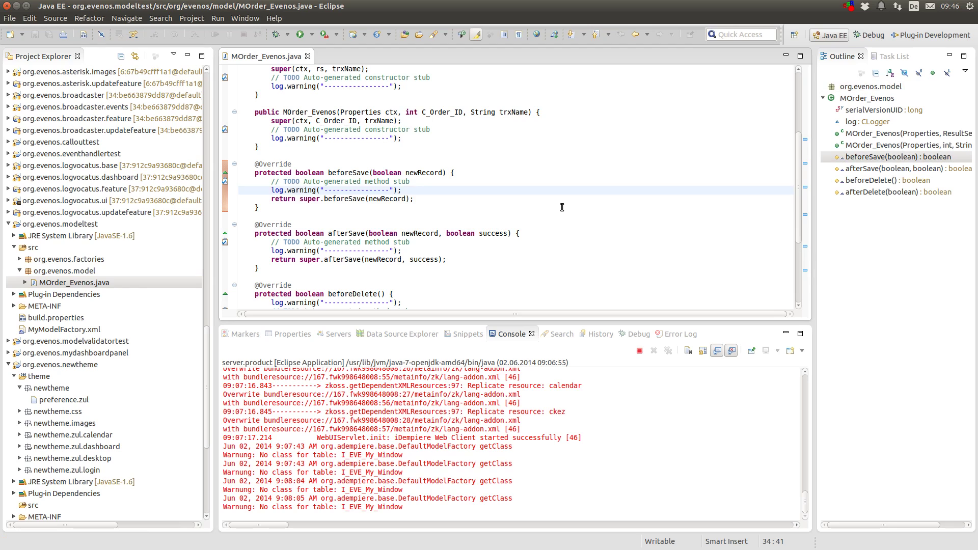
key("Return")
key("Return")
type("MSysC")
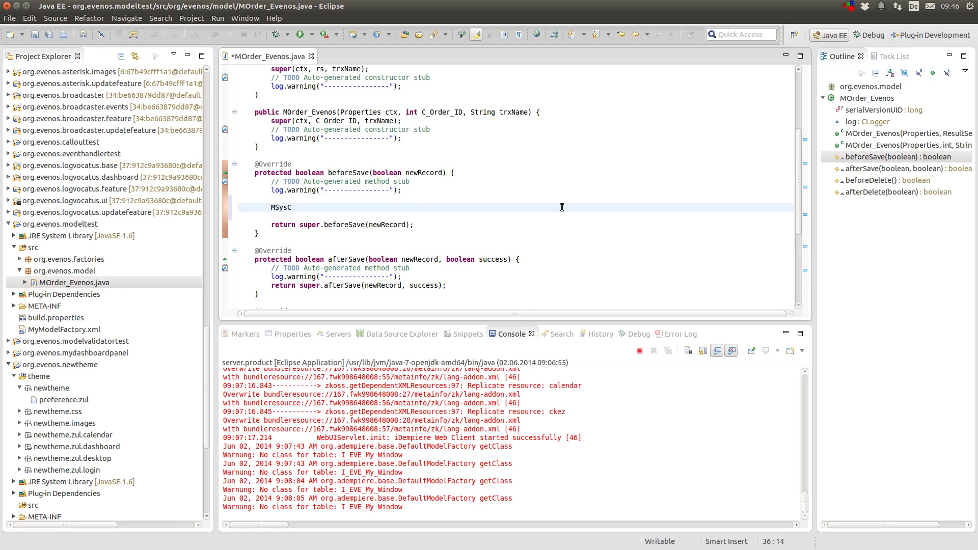
type("onfig aconfig = MSysConfig.get")
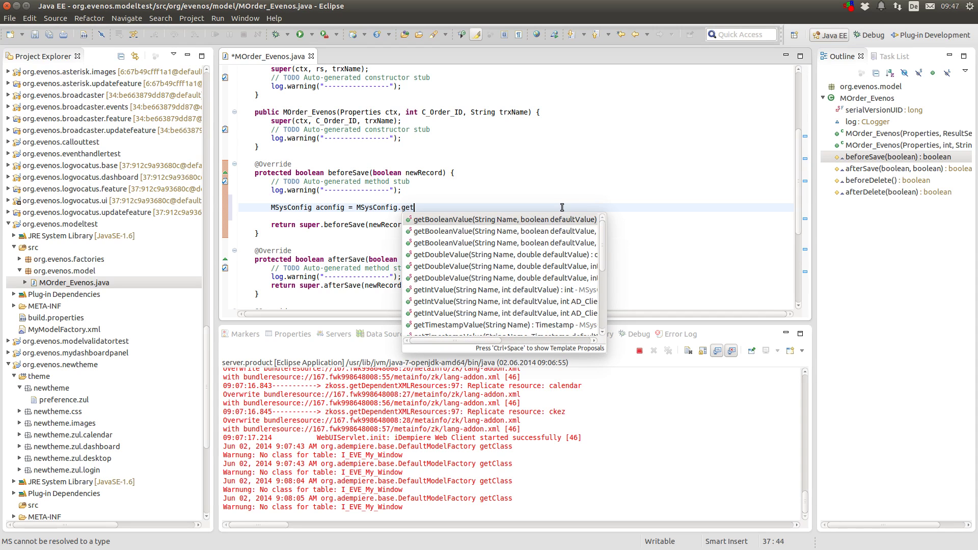
key("Escape")
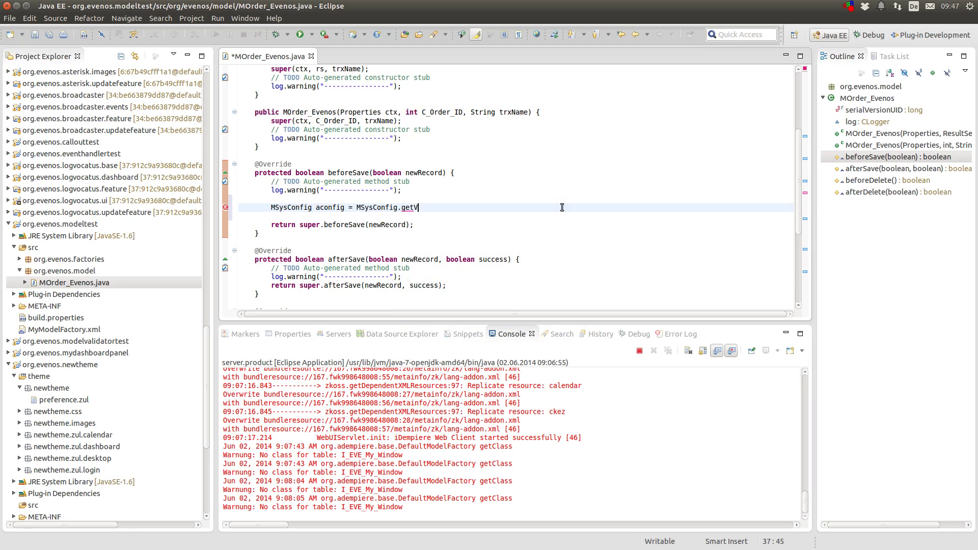
key("ctrl+space")
type("V")
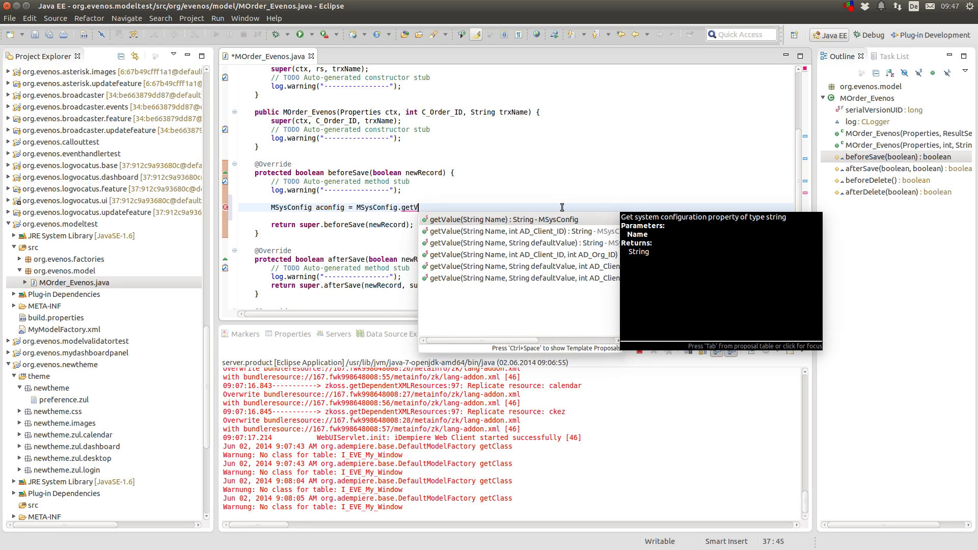
key("Down")
key("Down")
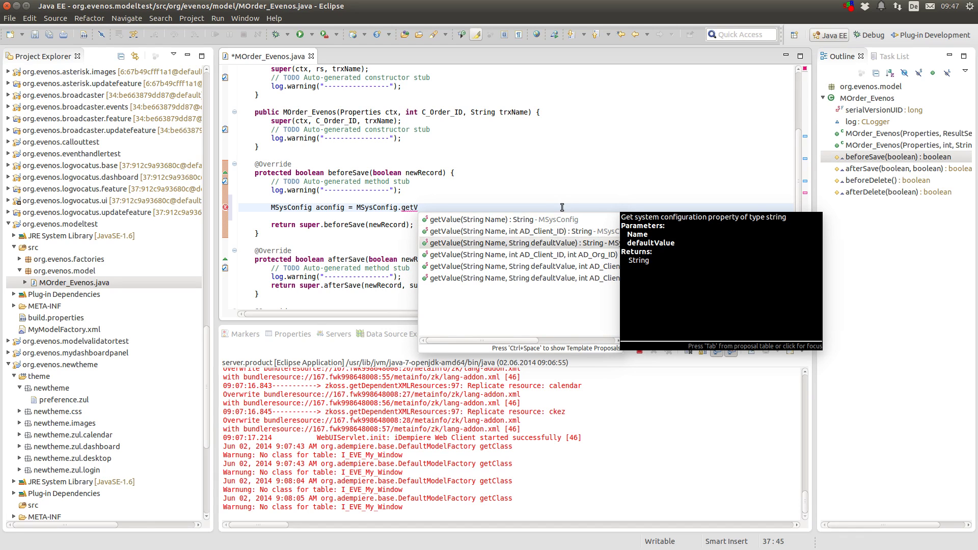
key("Return")
key("alt+Tab")
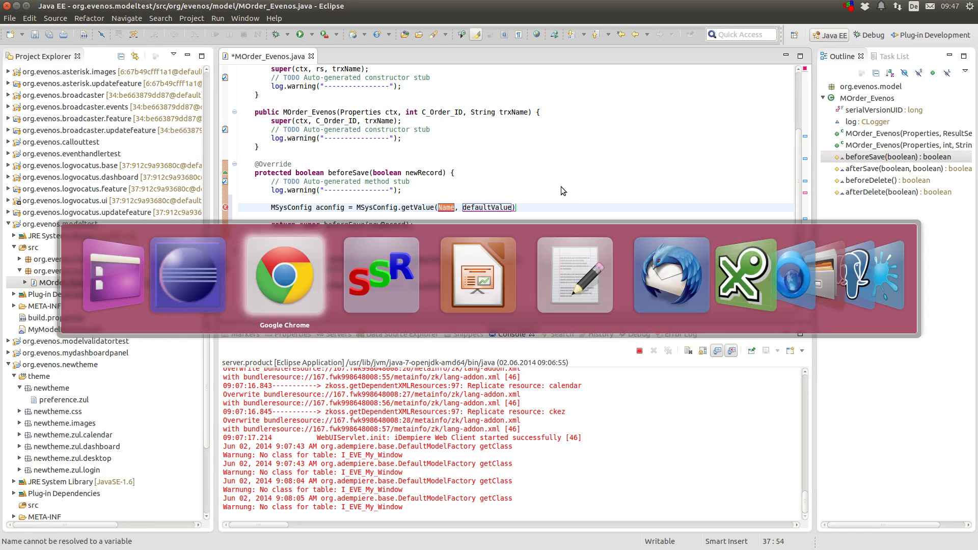
Step: Copy MyOwnKey from iDempiere and complete the call as getValue("MyOwnKey", "Defaultvalue");
left_click_drag(364, 191, 310, 192)
key("ctrl+c")
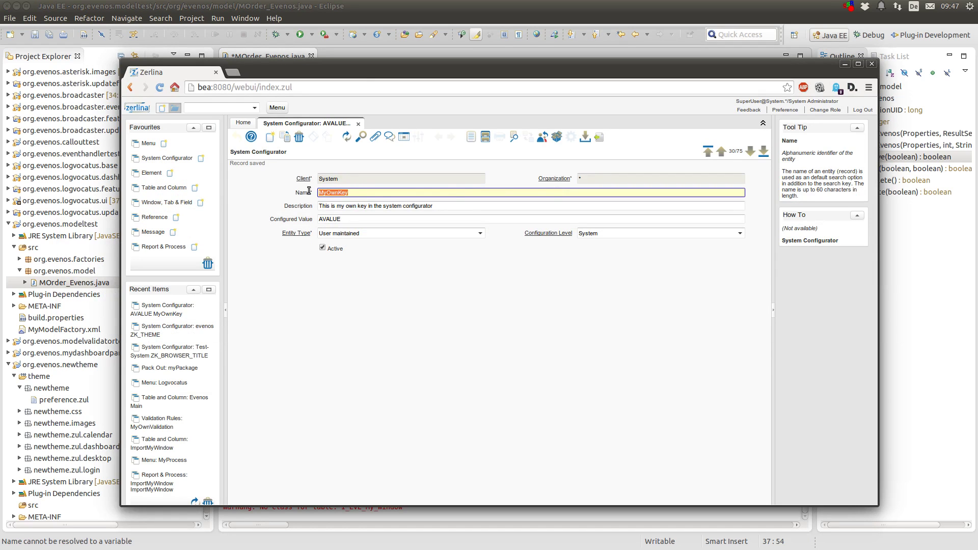
key("alt+Tab")
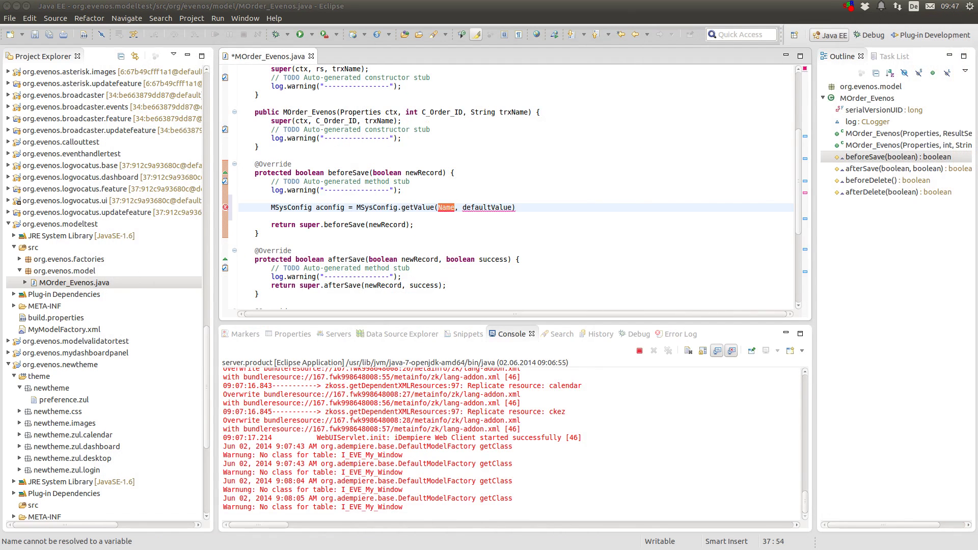
type("\"")
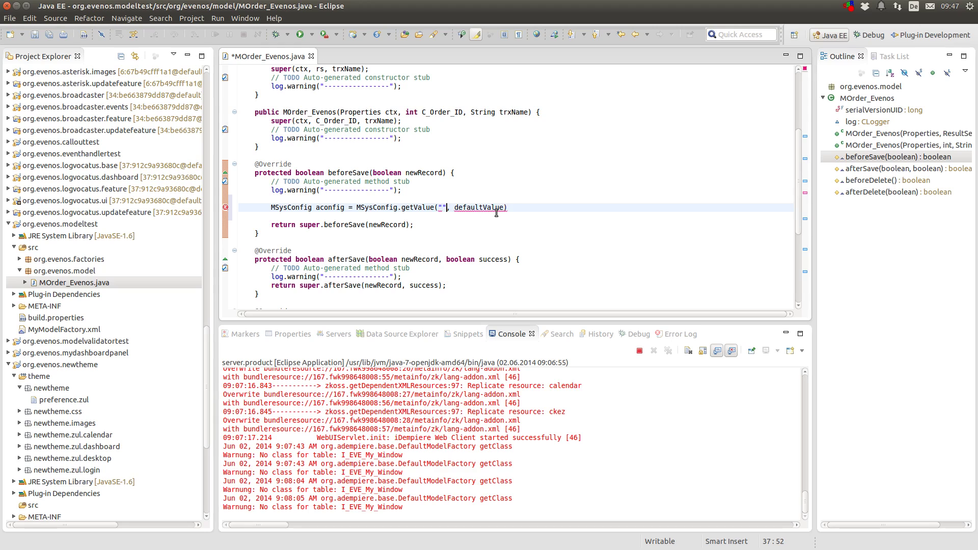
key("ctrl+v")
key("Tab")
type("\"")
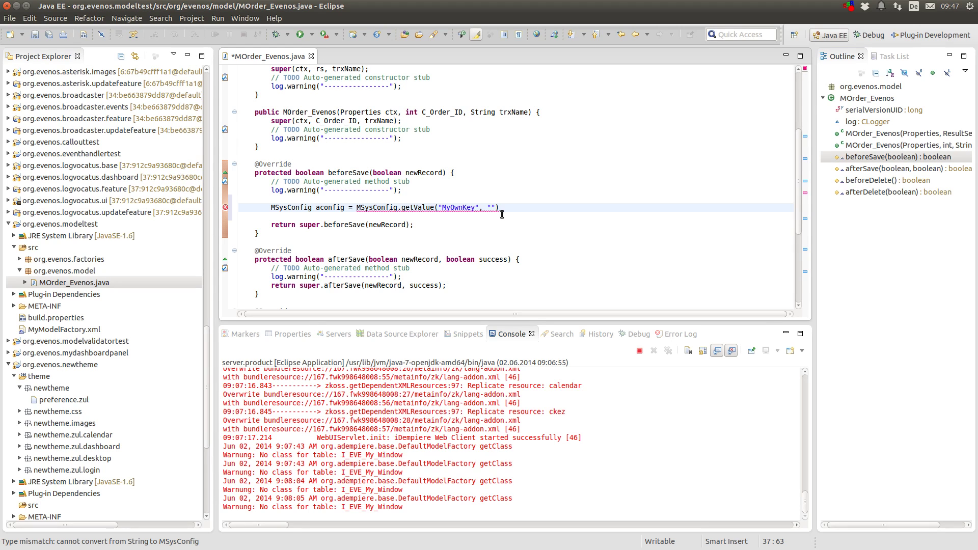
type("Defaultvalue")
key("Tab")
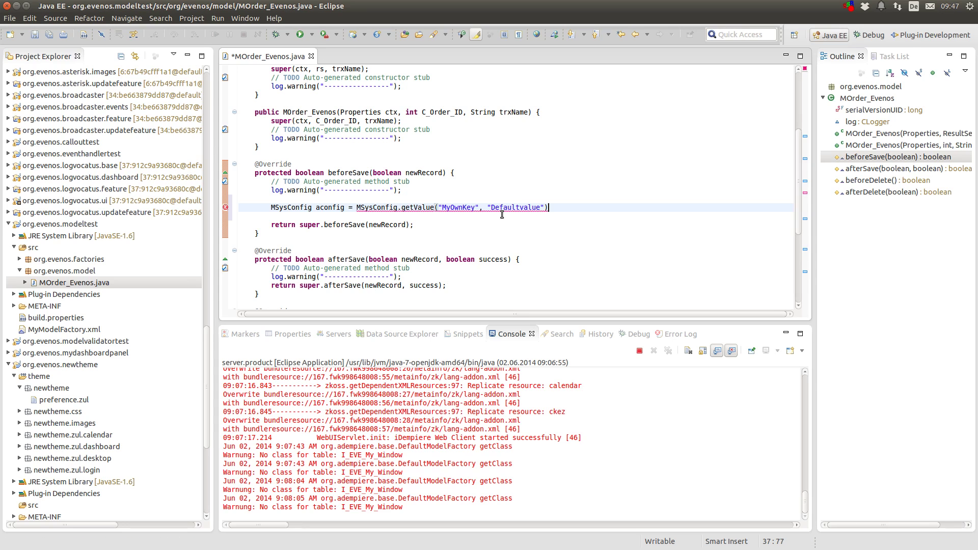
type(";")
Step: Open getValue's declaration in MSysConfig.java, change aconfig's type to String, and save the file
left_click(423, 207, "ctrl")
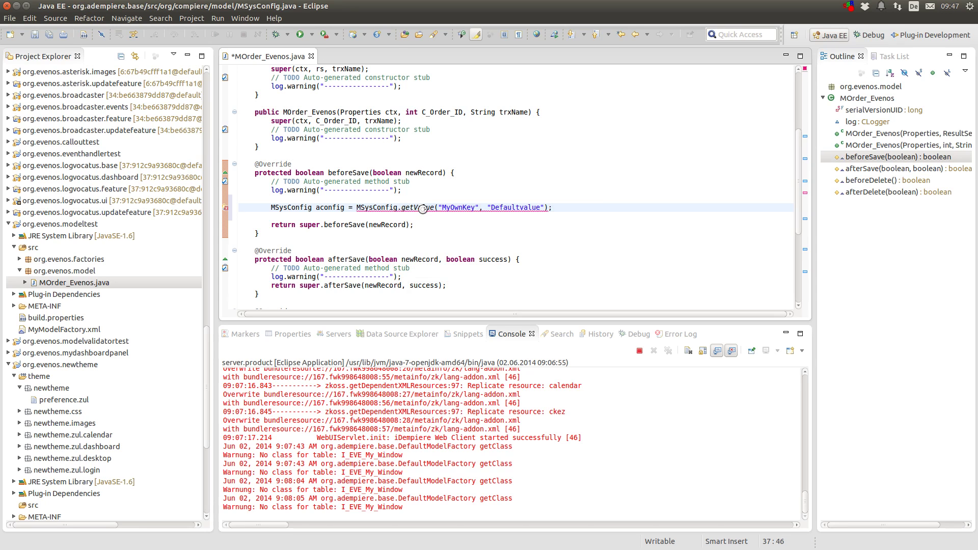
left_click(286, 60)
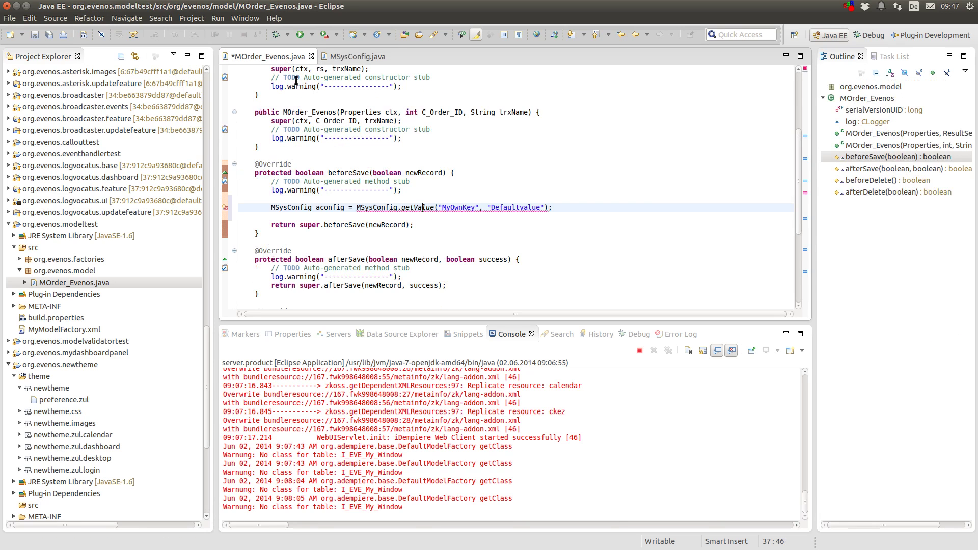
double_click(296, 207)
type("String")
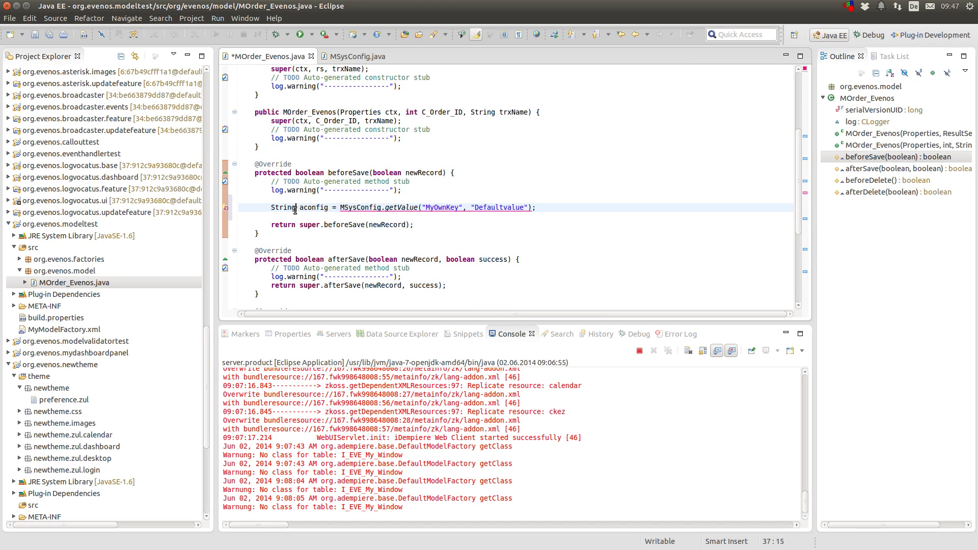
key("ctrl+s")
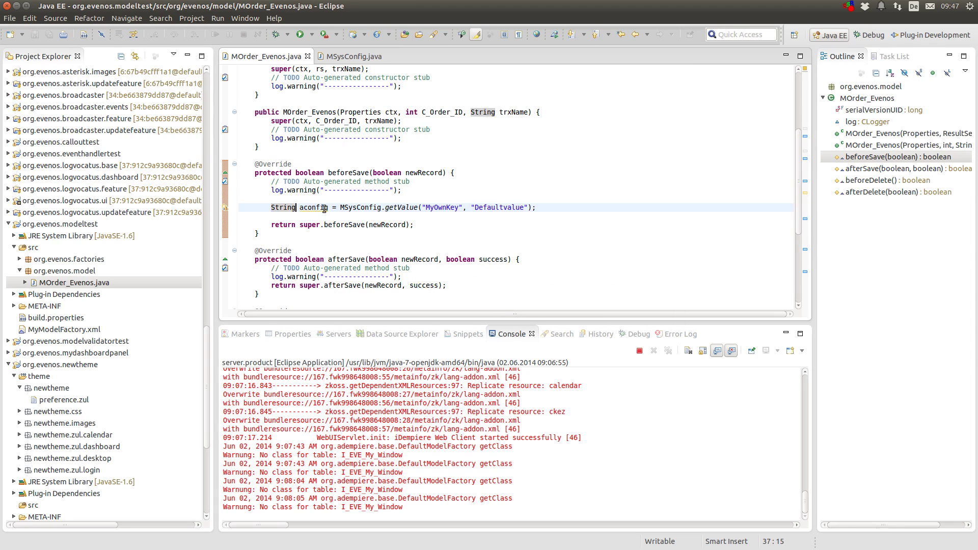
key("alt+Tab")
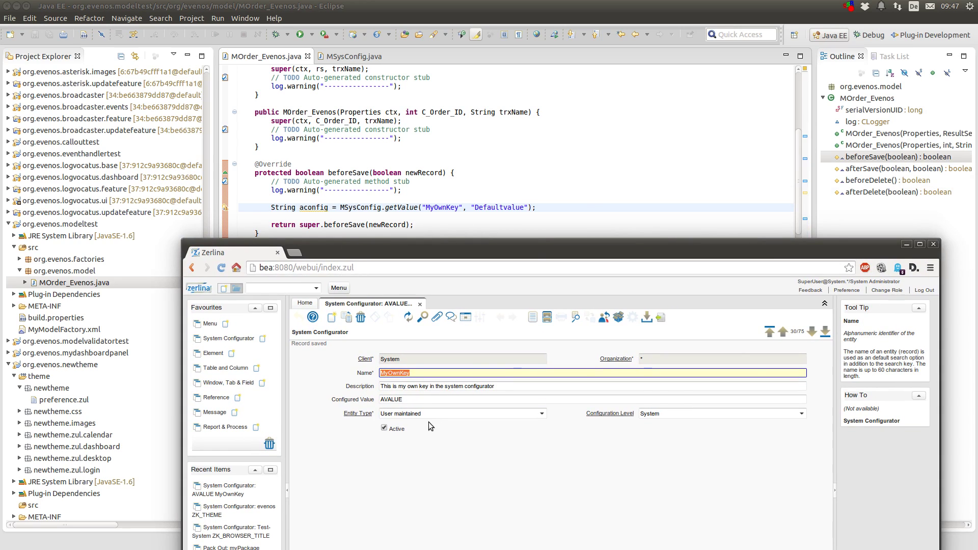
left_click(406, 399)
double_click(406, 400)
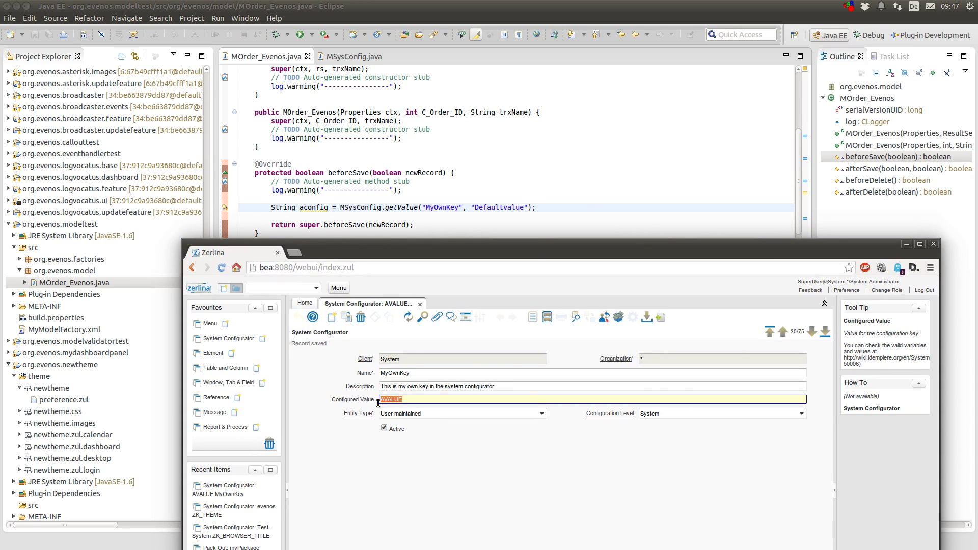
left_click(399, 208)
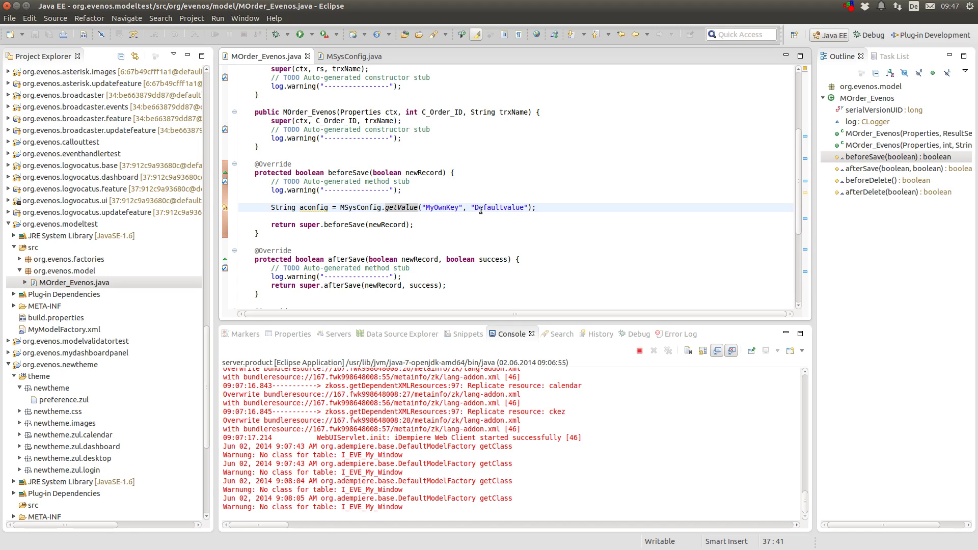
key("alt+Tab")
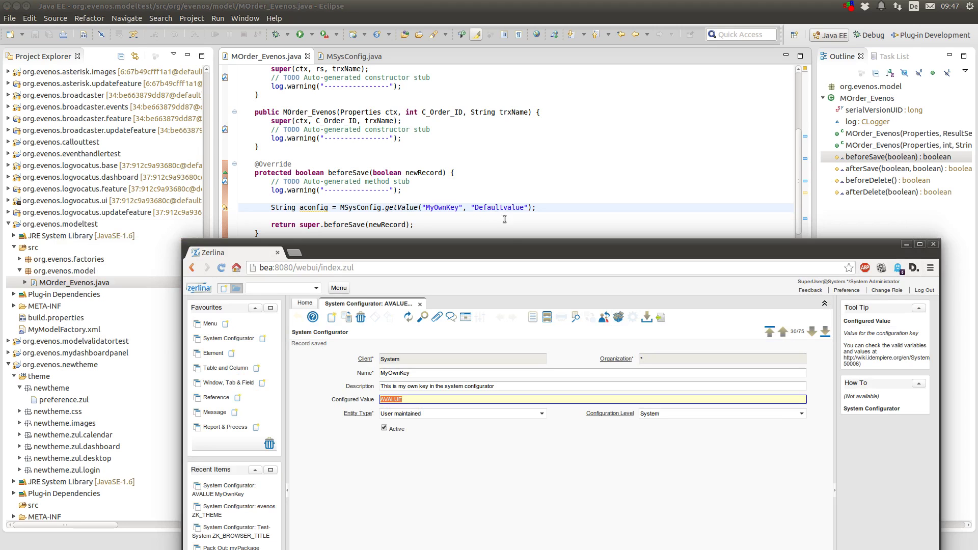